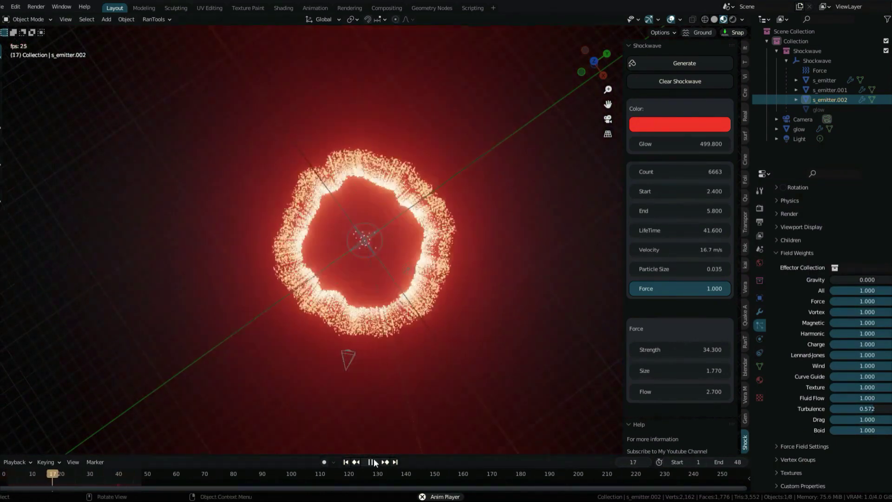
- Select the third shockwave emitter s_emitter.002 and play back the shockwave animation
left_click(822, 97)
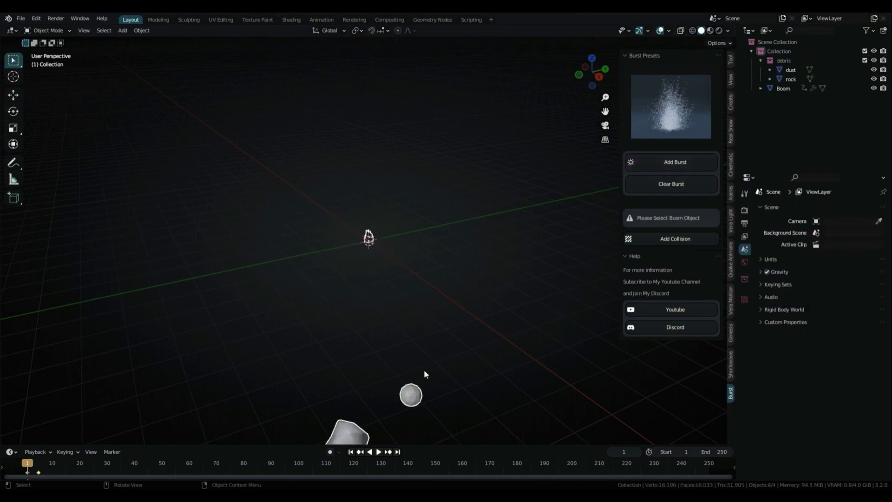
key("space")
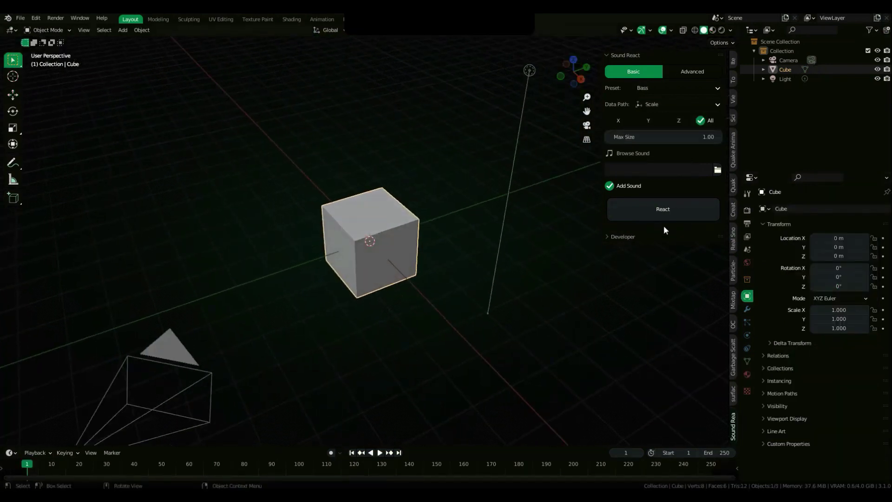
- Add a Subdivision Surface modifier to round the cube into a smooth sphere
left_click(748, 310)
left_click(775, 208)
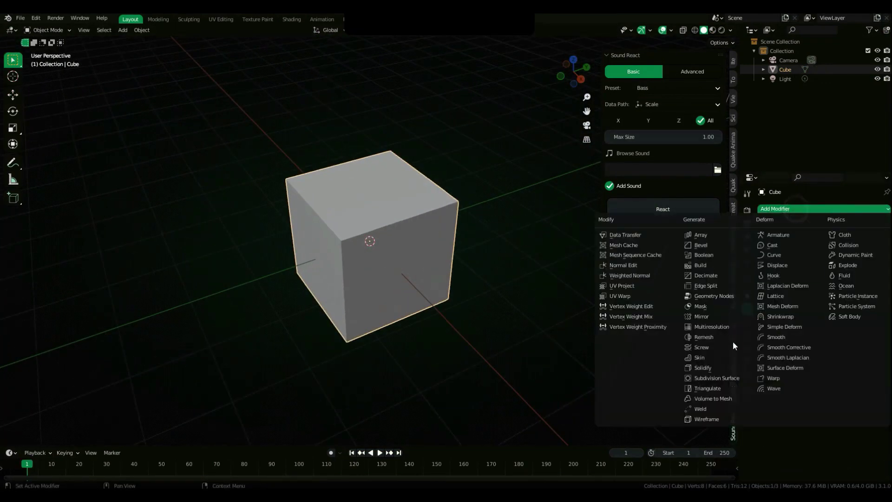
left_click(697, 378)
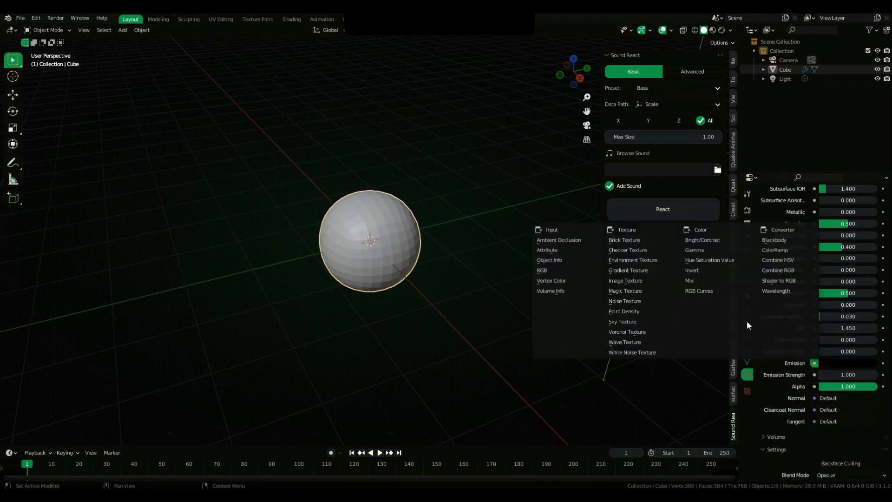
- Route emission through a Hue Saturation Value node, with strength 42.5 and Value 0
left_click(695, 260)
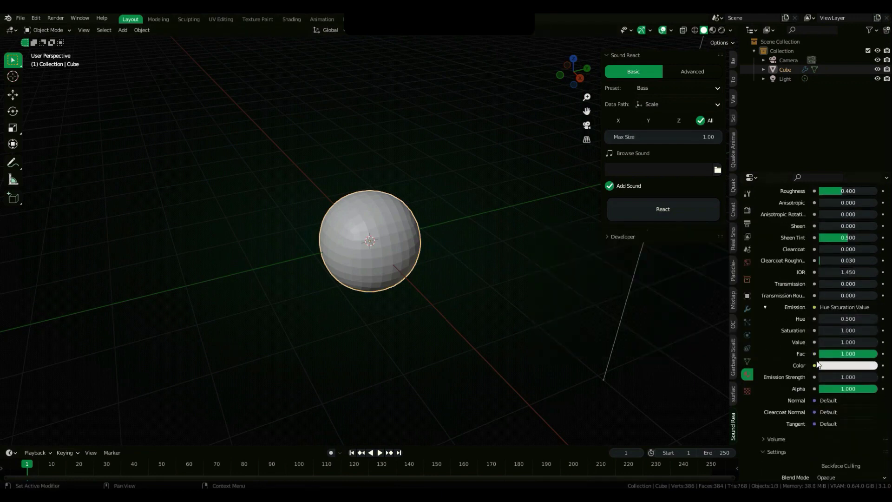
scroll(825, 325, "up", 6)
left_click(846, 216)
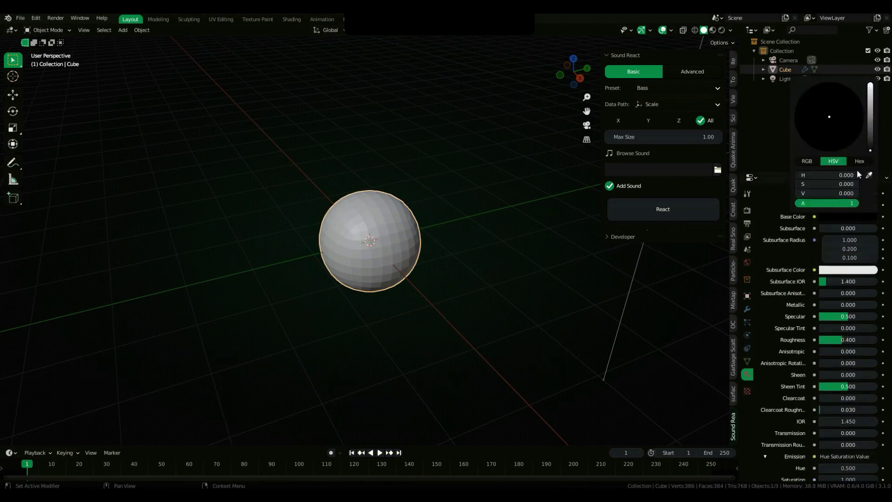
scroll(770, 325, "down", 4)
scroll(770, 325, "down", 5)
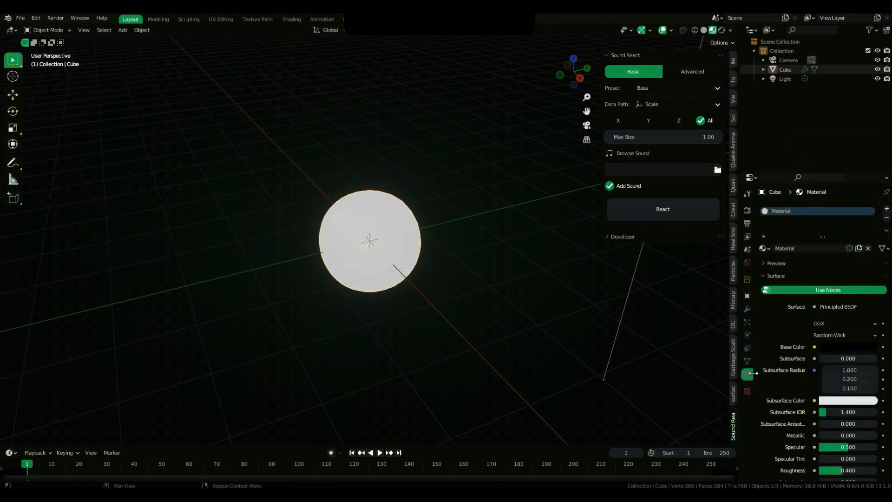
scroll(773, 400, "down", 1)
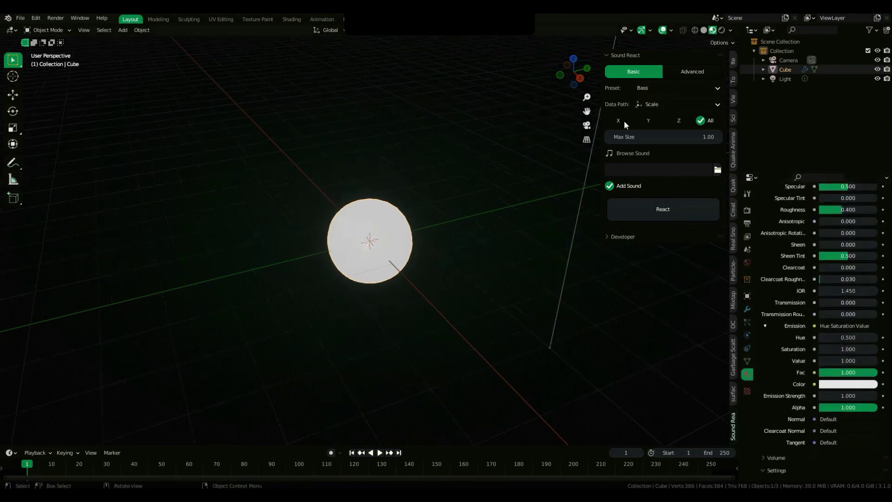
left_click_drag(824, 395, 869, 396)
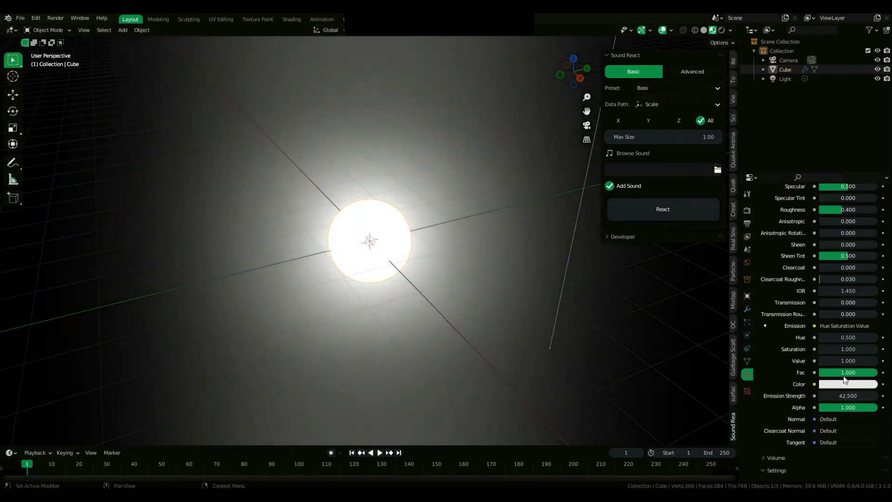
mouse_move(848, 361)
left_mouse_down()
mouse_move(828, 361)
mouse_move(844, 361)
left_mouse_up()
- Keyframe the emission Value and load Raisy Fierce.mp3 as the Sound React driver
right_click(845, 361)
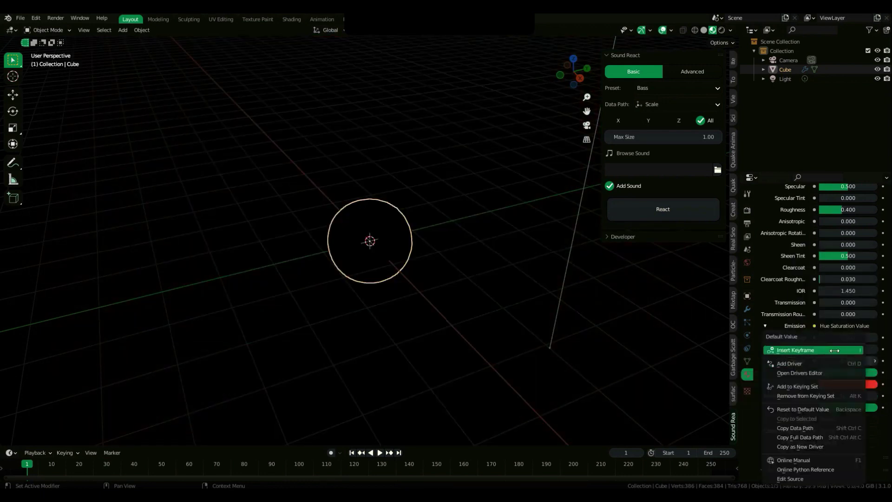
left_click(835, 350)
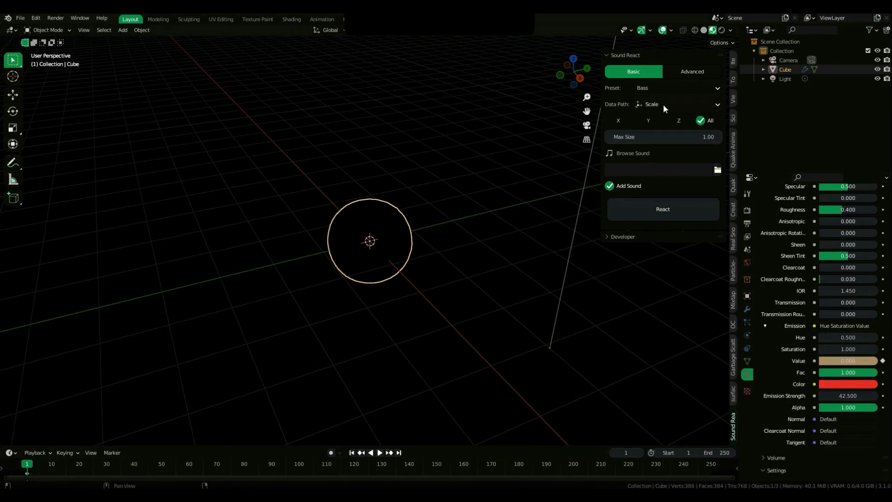
left_click(663, 139)
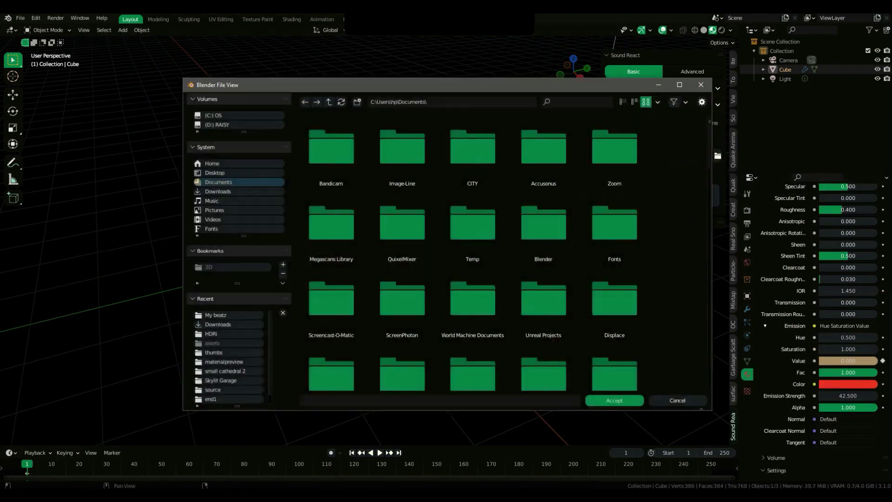
left_click(215, 316)
scroll(490, 294, "down", 2)
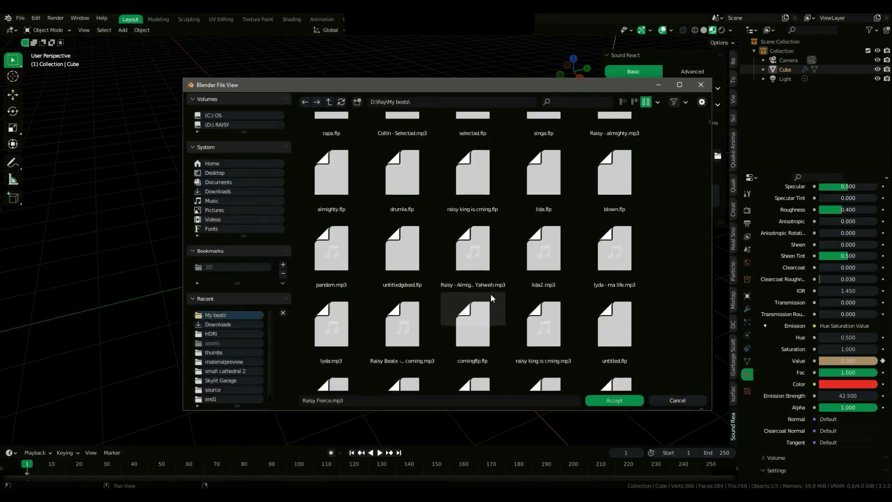
left_click(614, 381)
left_click(614, 400)
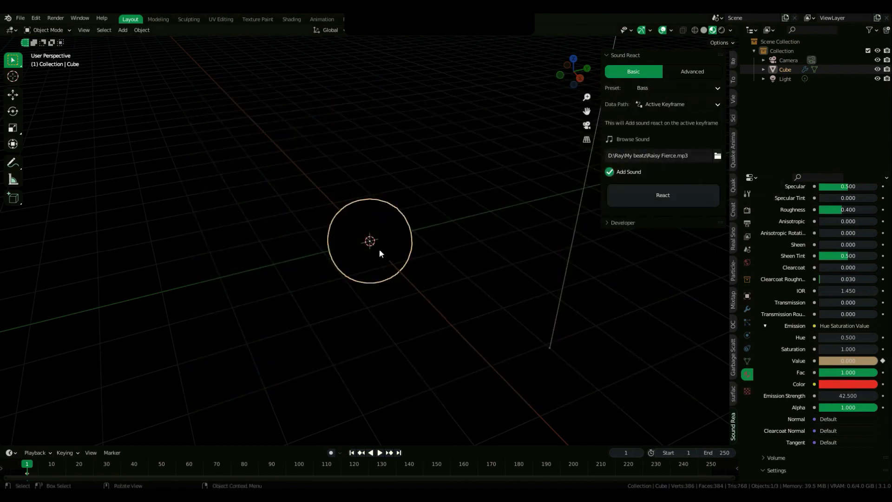
- Duplicate the sphere and make the red sphere react to the sound
key("shift+d")
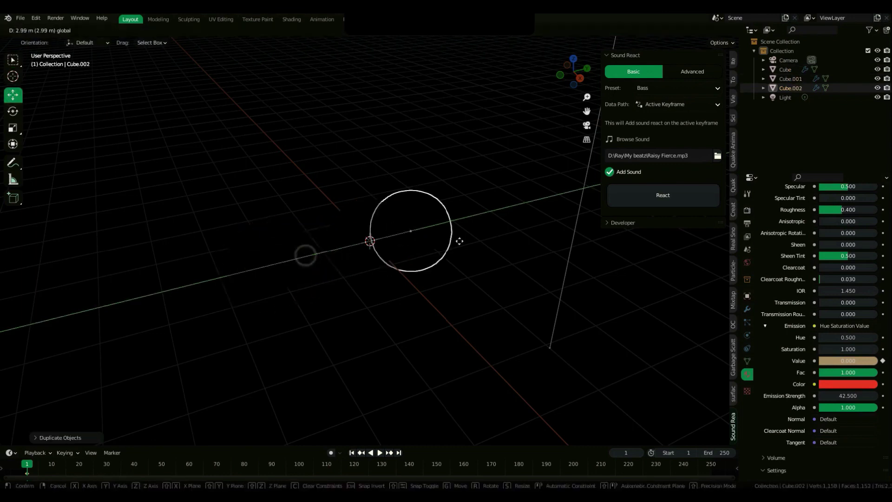
scroll(768, 275, "up", 10)
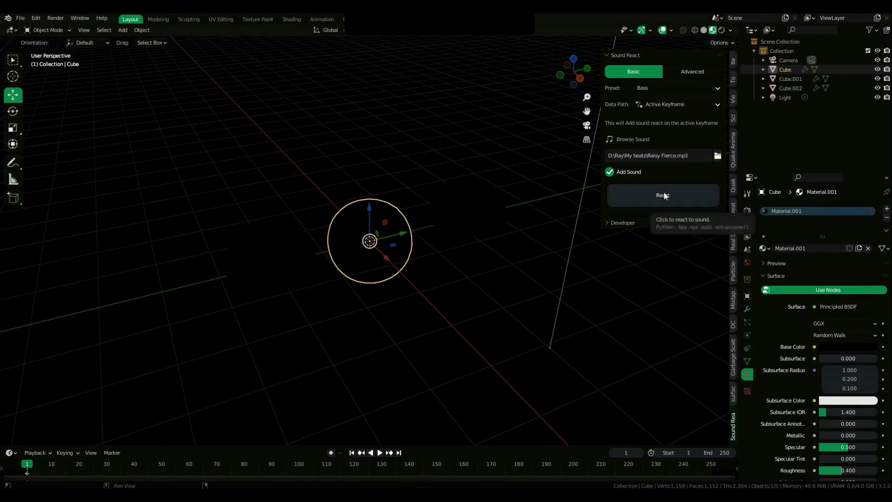
left_click(380, 453)
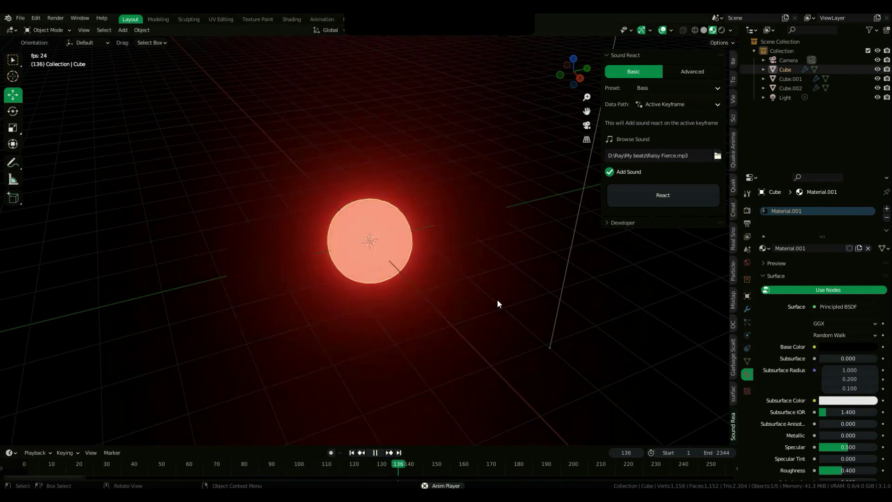
key("Escape")
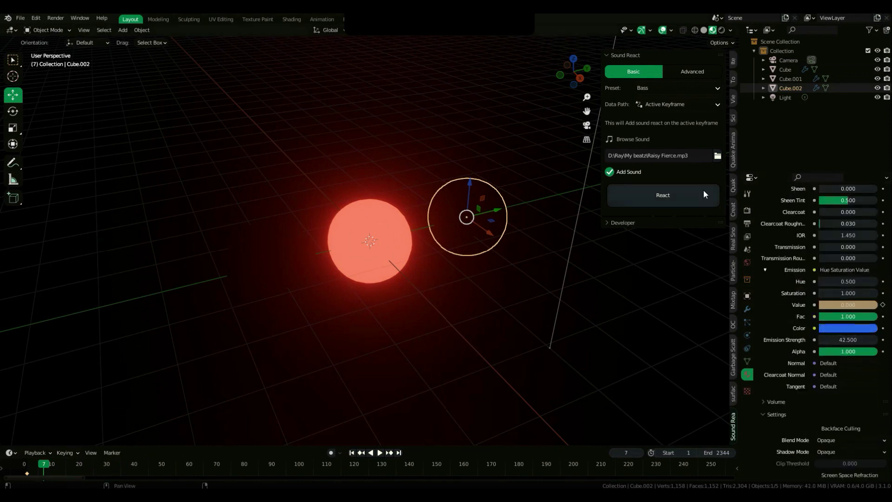
- Make the blue sphere react to the sound and boost the red centre sphere's glow
left_click(627, 200)
left_click(282, 257)
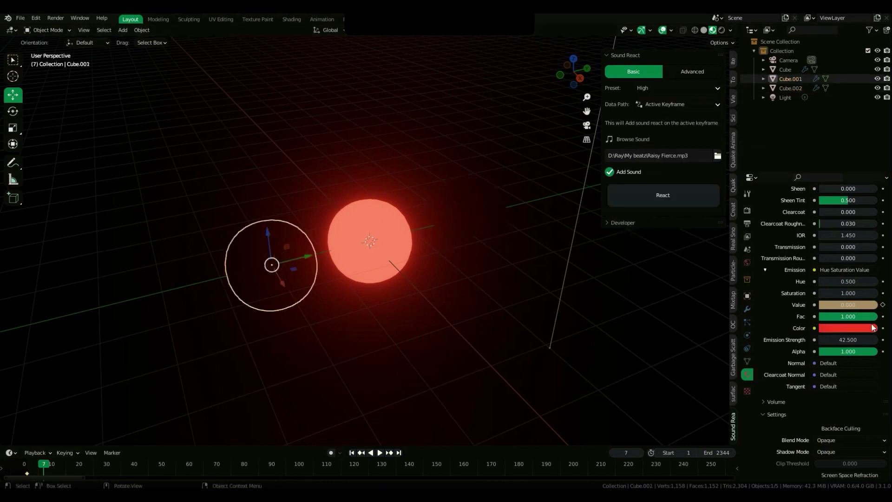
key("space")
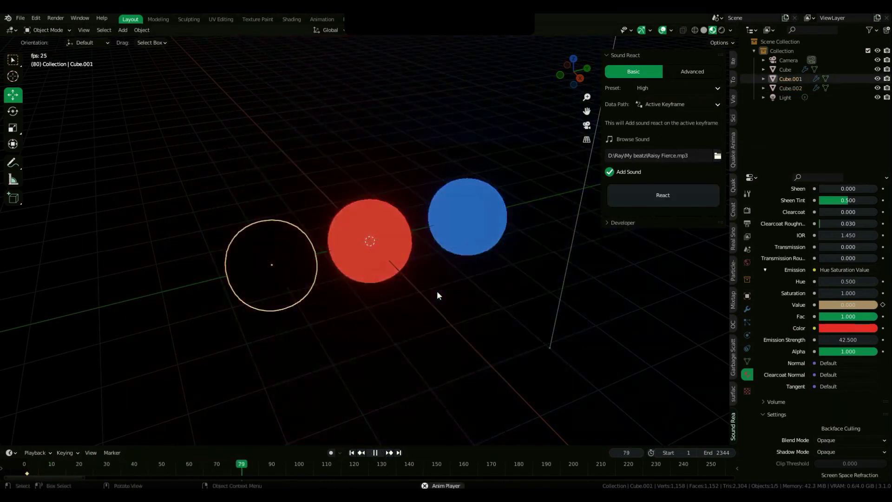
left_click(399, 237)
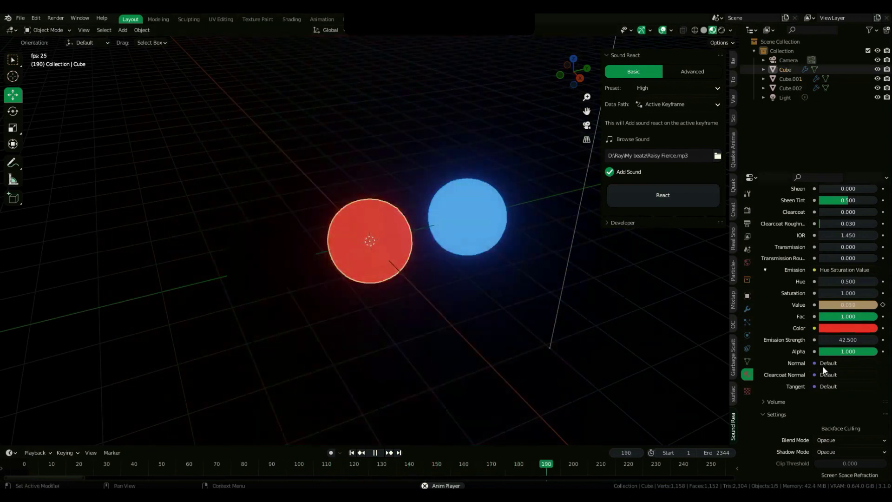
left_click_drag(841, 340, 864, 340)
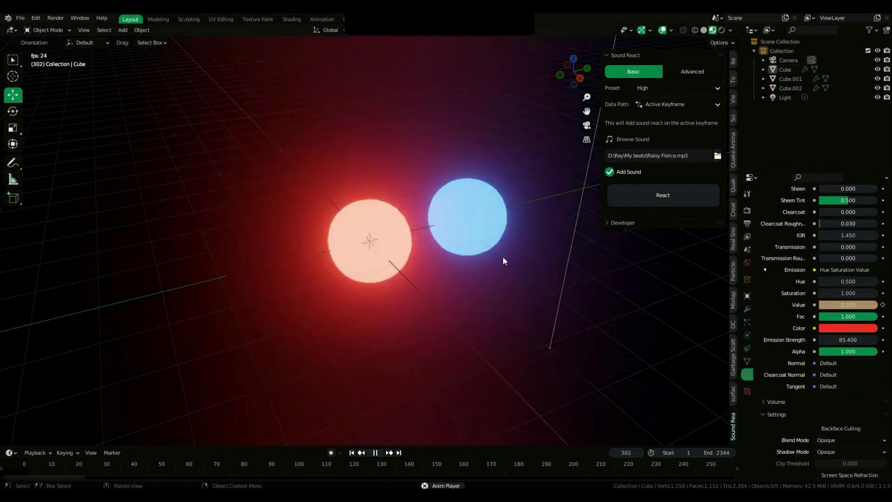
left_click(503, 258)
- Recolour the left duplicate sphere's emission to green
left_click_drag(574, 70, 548, 81)
left_click(259, 275)
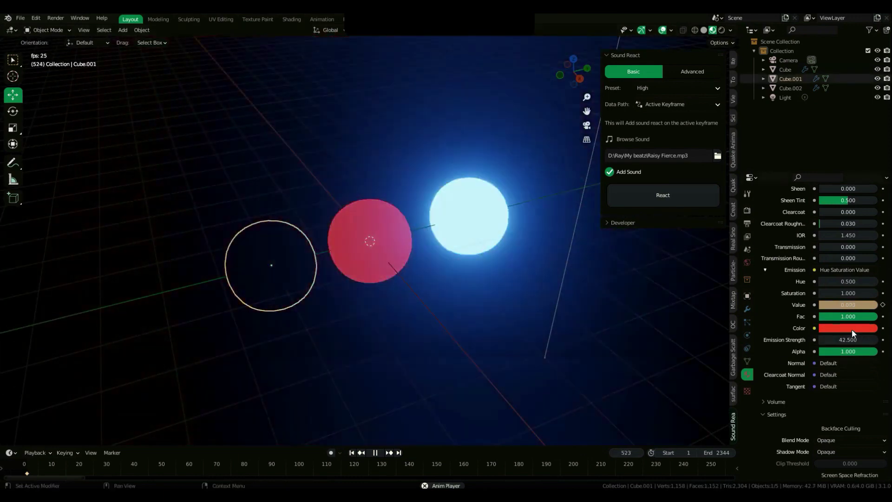
left_click(852, 329)
left_click_drag(840, 228, 799, 226)
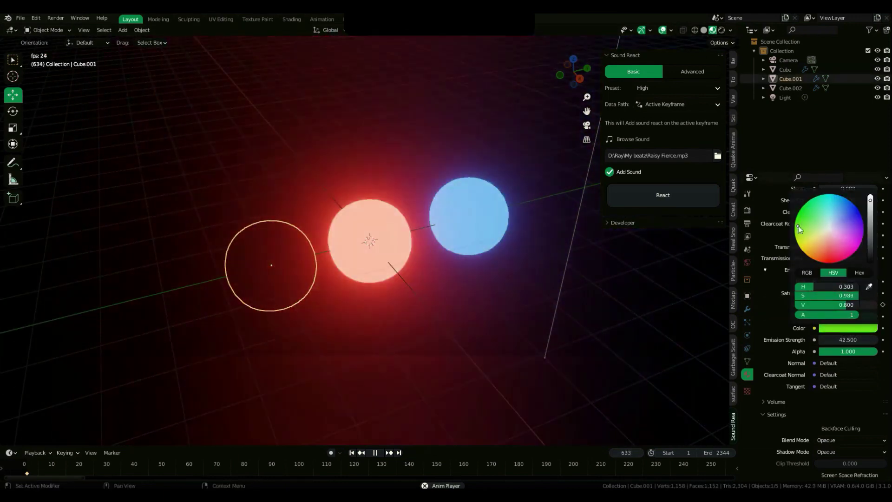
left_click(851, 328)
- Give the left sphere the Treble sound-reaction preset and preview the playback
left_click(808, 212)
left_click(668, 87)
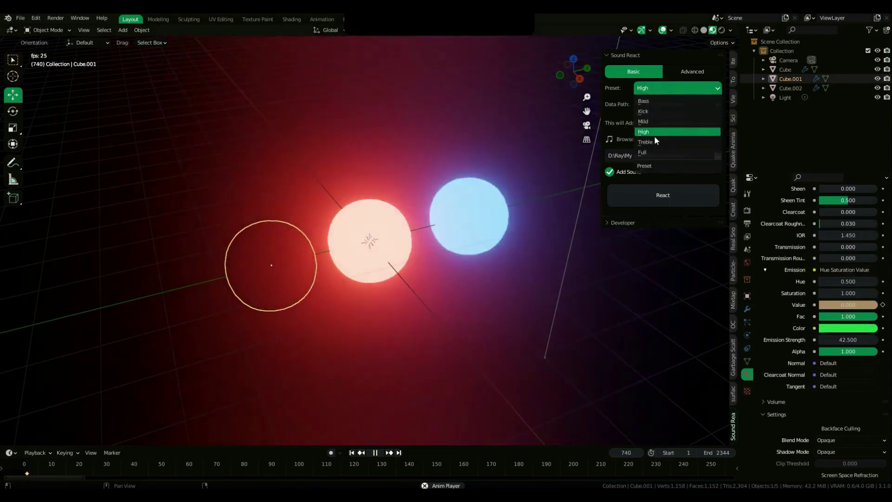
left_click(655, 135)
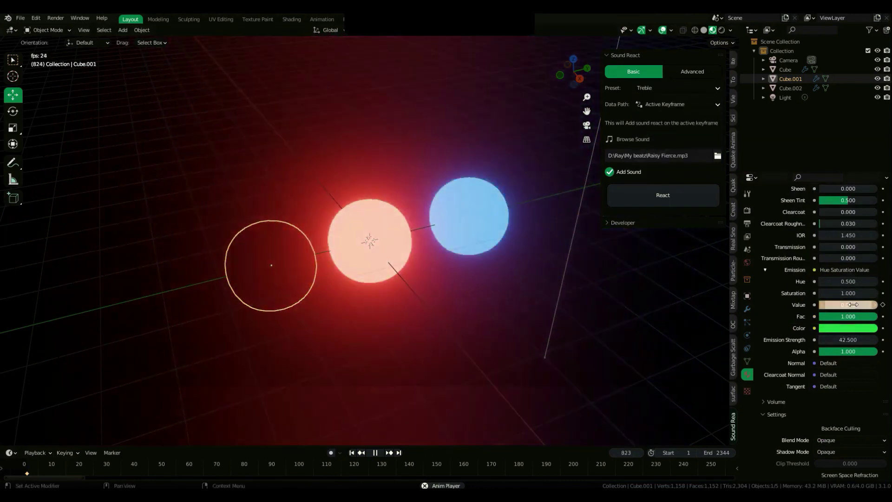
left_click(664, 195)
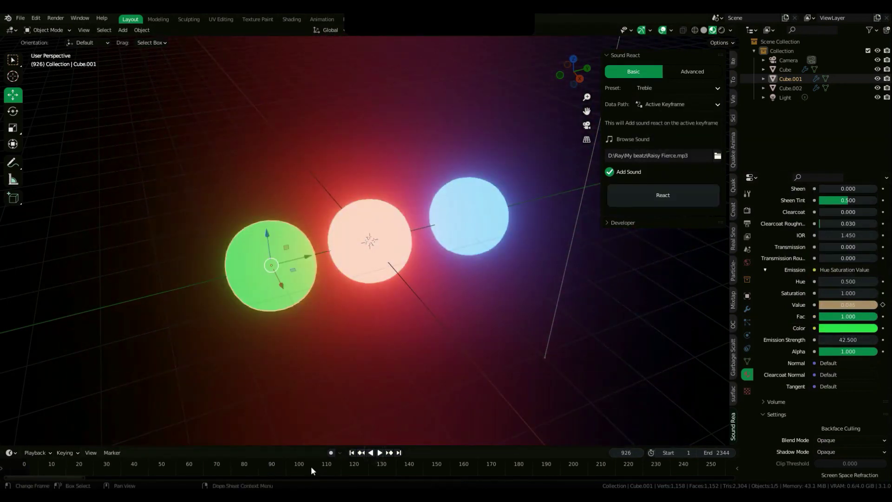
left_click_drag(309, 467, 73, 467)
key("Escape")
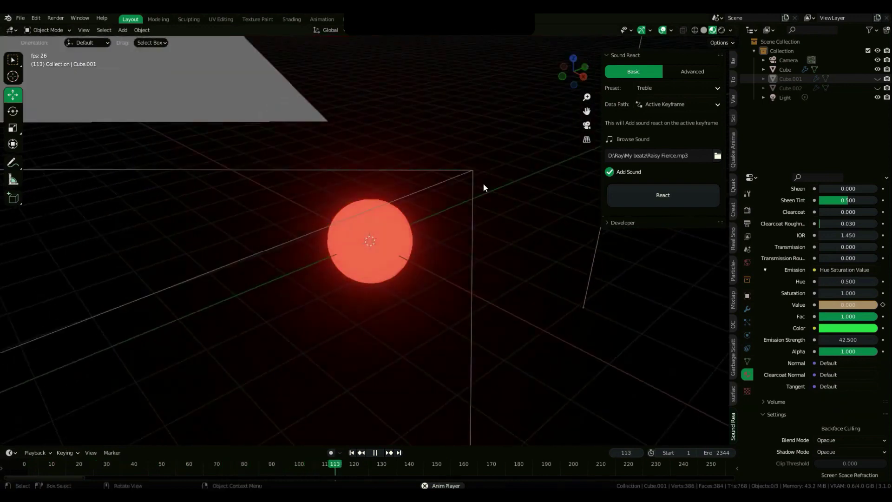
key("space")
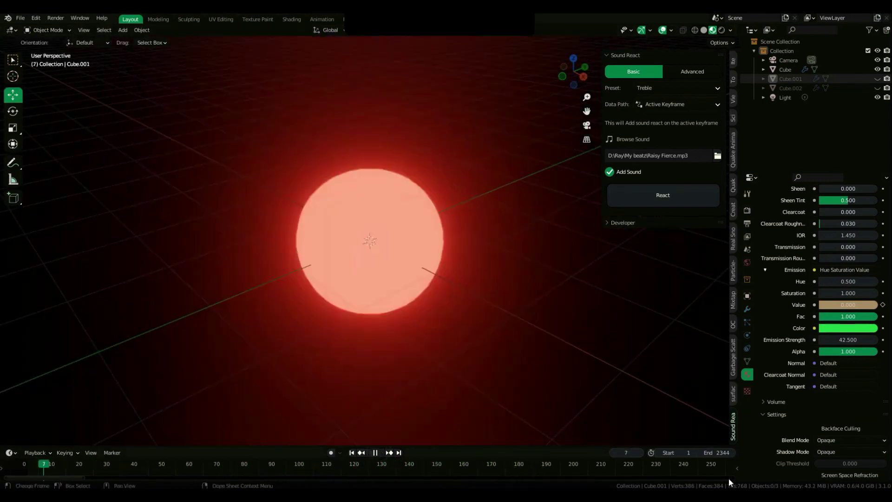
key("Escape")
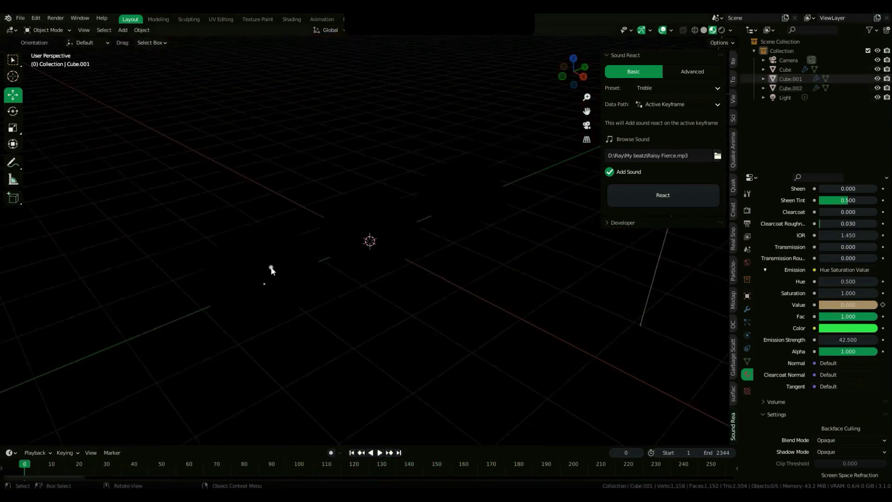
- Switch to the Mild sound-reaction preset and preview the reacting spheres
left_click(670, 200)
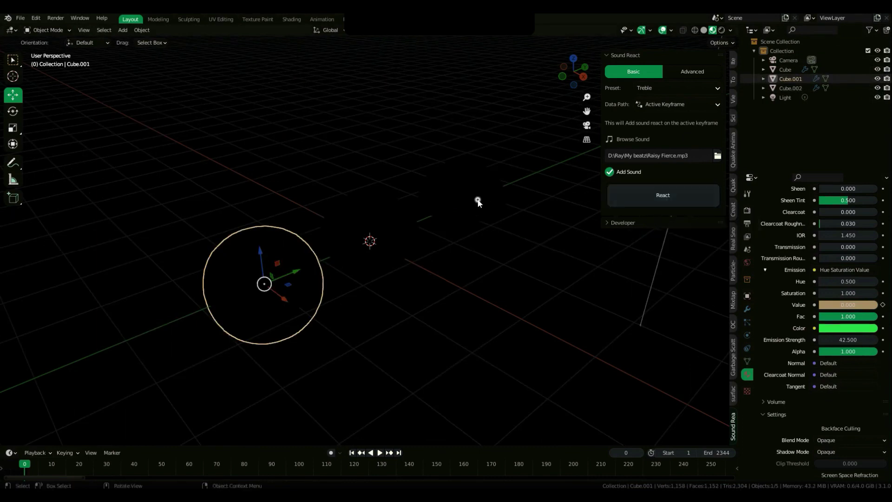
left_click(658, 120)
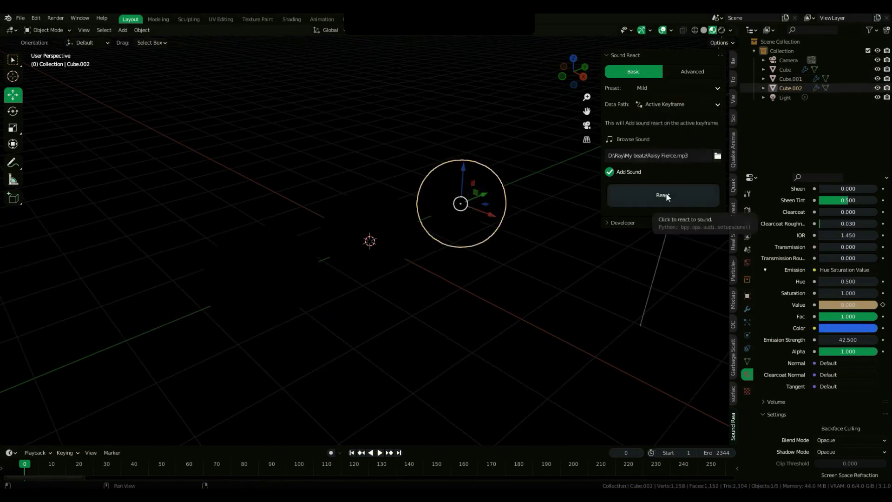
left_click(380, 454)
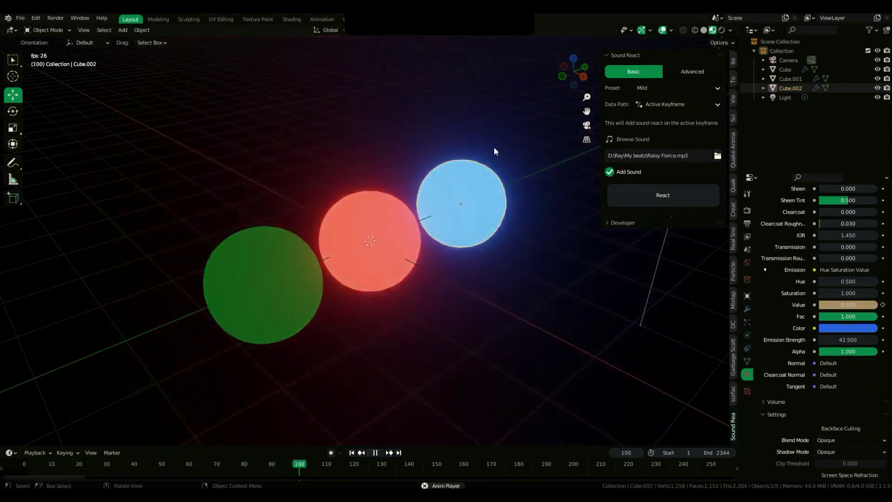
middle_click_drag(494, 146, 364, 192)
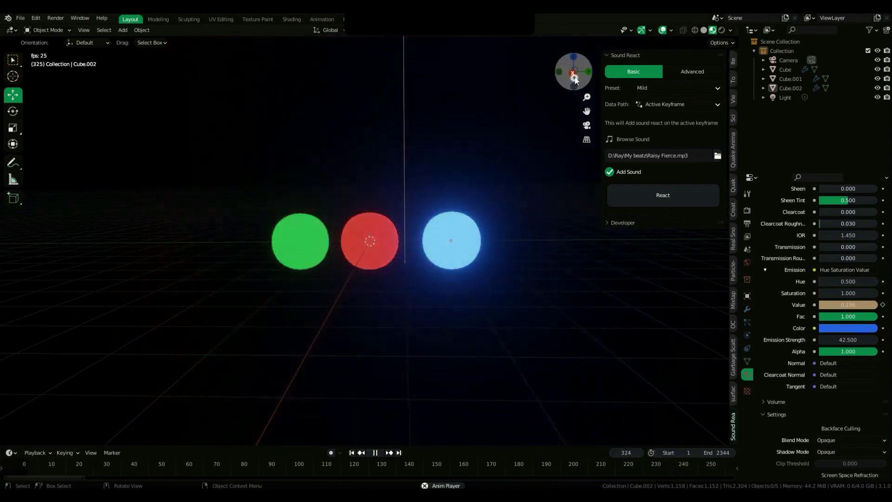
left_click_drag(571, 74, 573, 70)
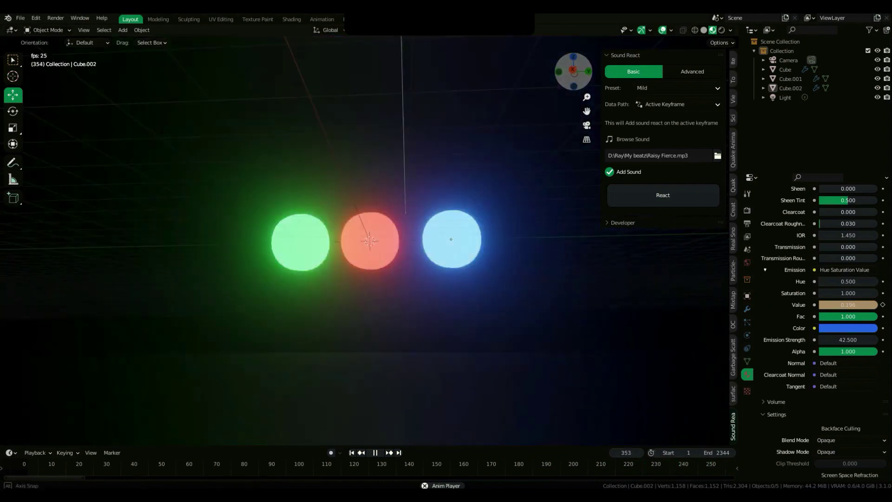
- Raise the centre sphere's emission strength to 179.6
left_click(380, 241)
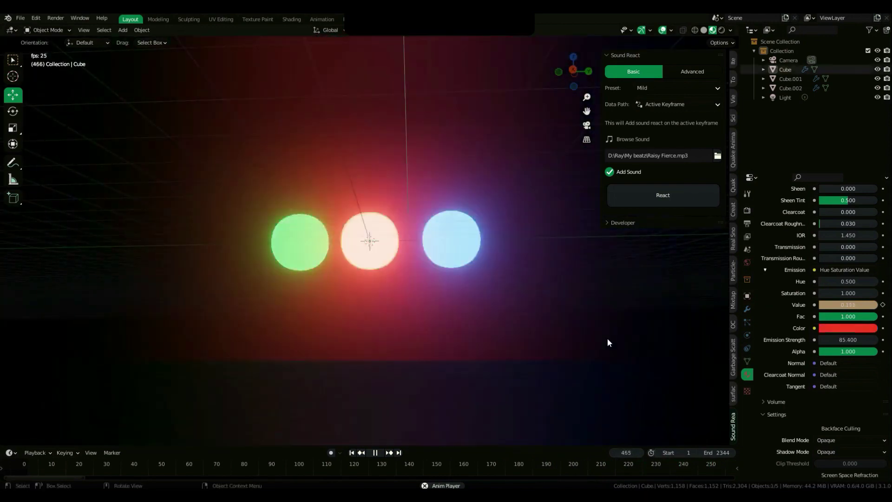
scroll(474, 208, "down", 8)
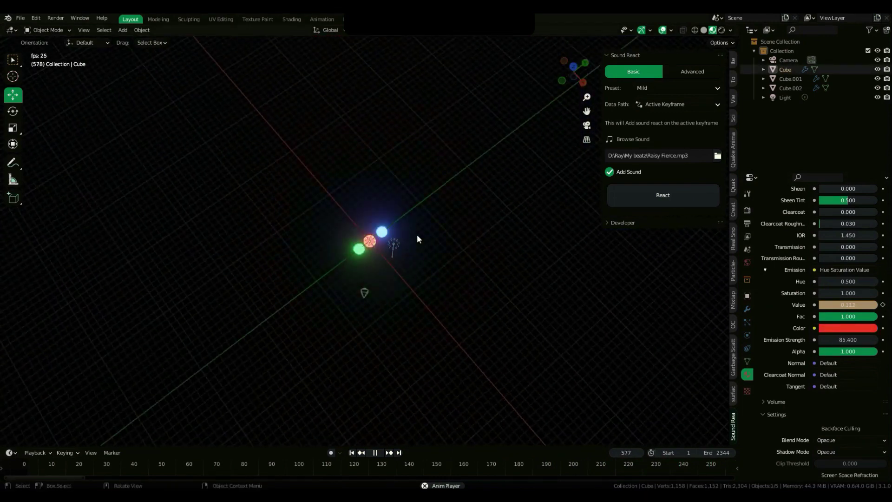
scroll(460, 213, "up", 8)
left_click_drag(572, 71, 571, 88)
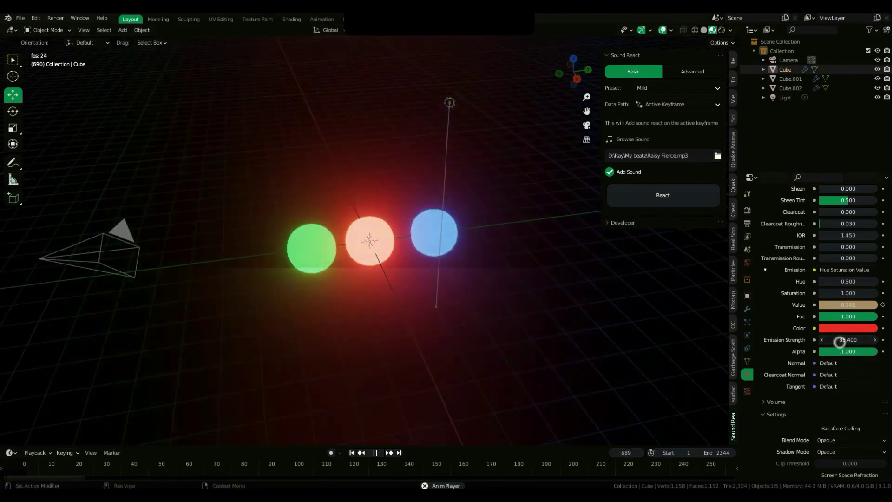
left_click_drag(839, 342, 864, 342)
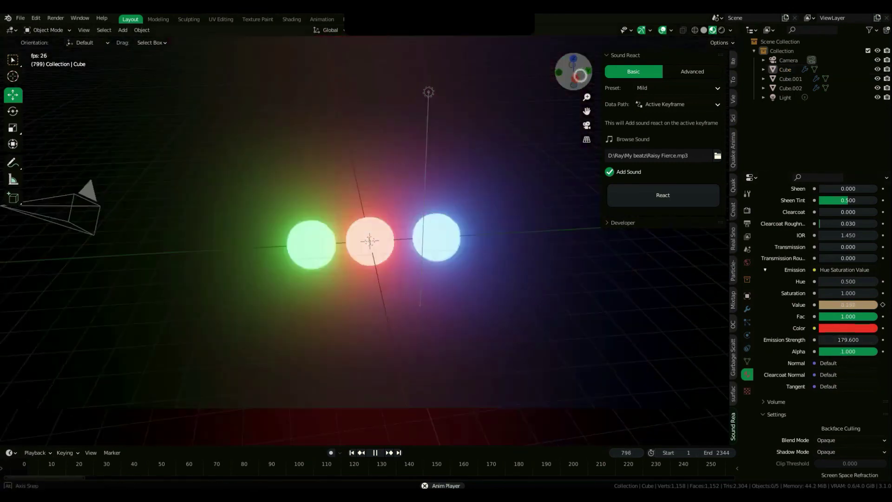
middle_click_drag(503, 283, 459, 208)
- Turn the left sphere yellow and shift the right sphere's emission hue
left_click(312, 240)
left_click(827, 328)
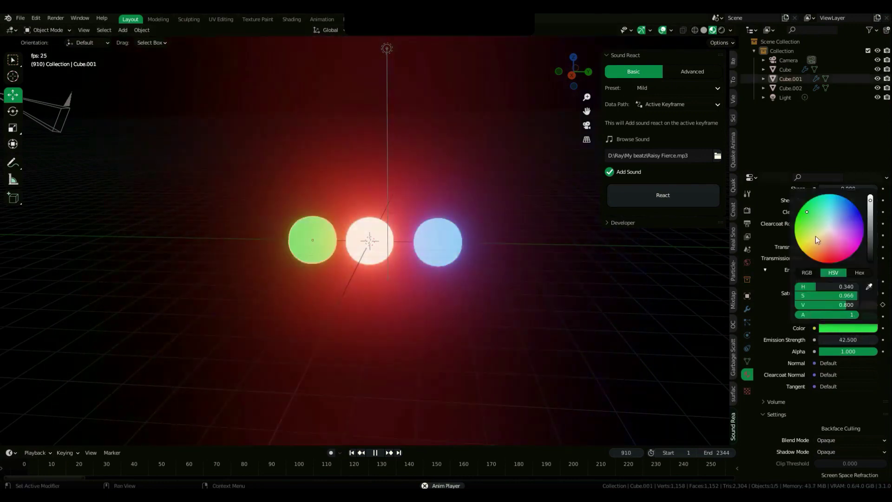
left_click(815, 236)
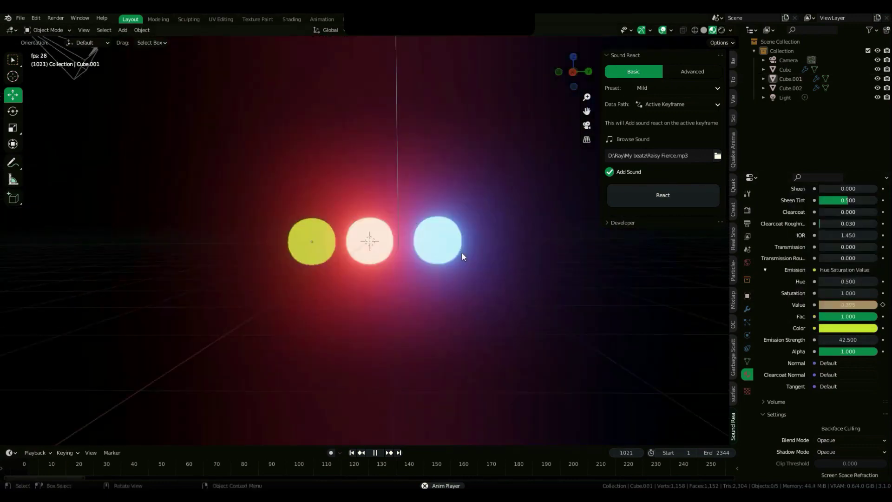
left_click(437, 242)
left_click(848, 329)
left_click(849, 253)
mouse_move(849, 253)
left_mouse_down()
mouse_move(861, 230)
mouse_move(809, 247)
left_mouse_up()
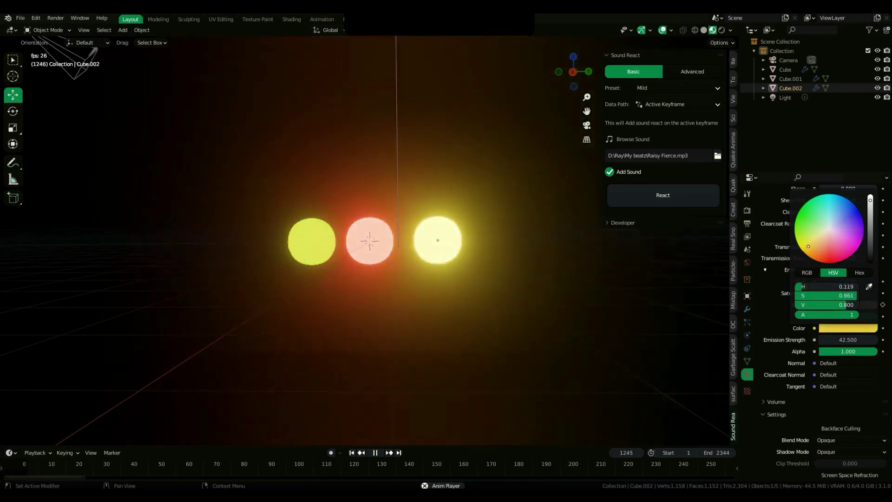
- Shift the centre sphere's emission colour to pink
left_click(379, 249)
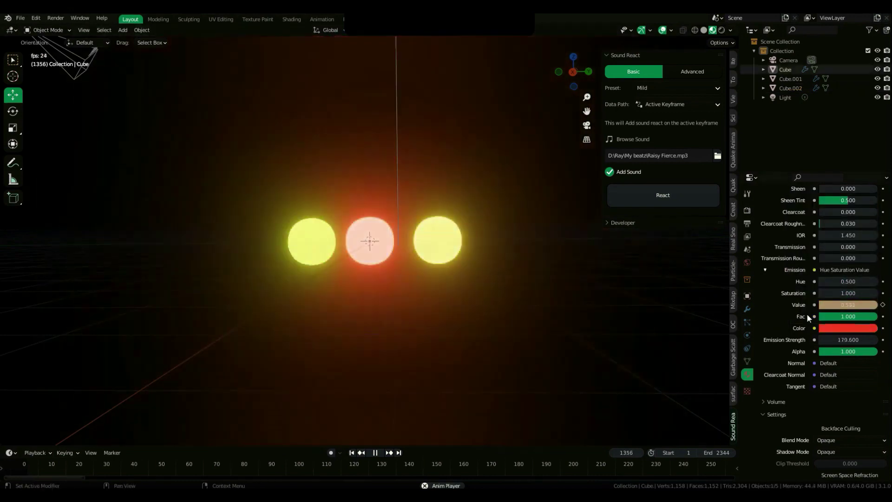
left_click(844, 327)
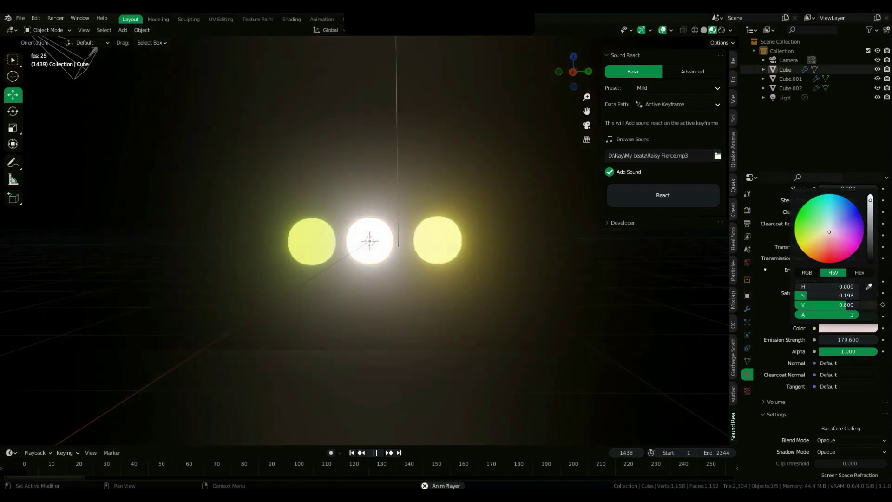
mouse_move(827, 258)
left_mouse_down()
mouse_move(835, 250)
mouse_move(816, 220)
left_mouse_up()
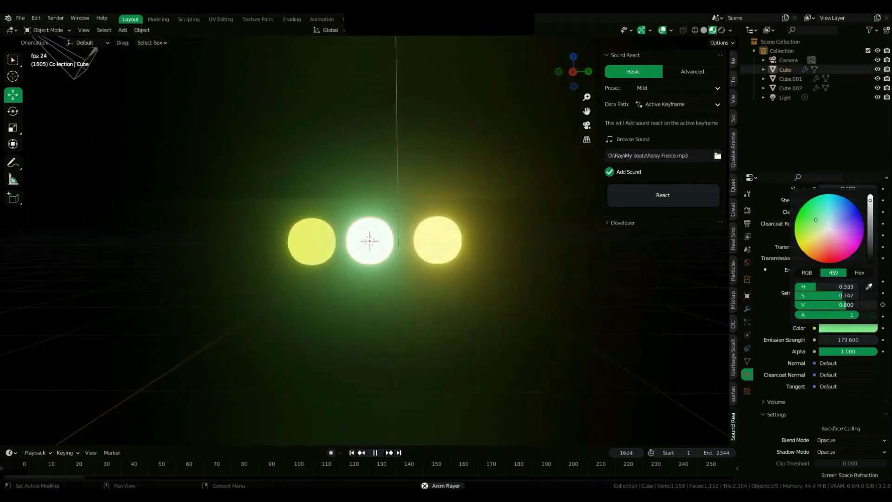
left_click(469, 321)
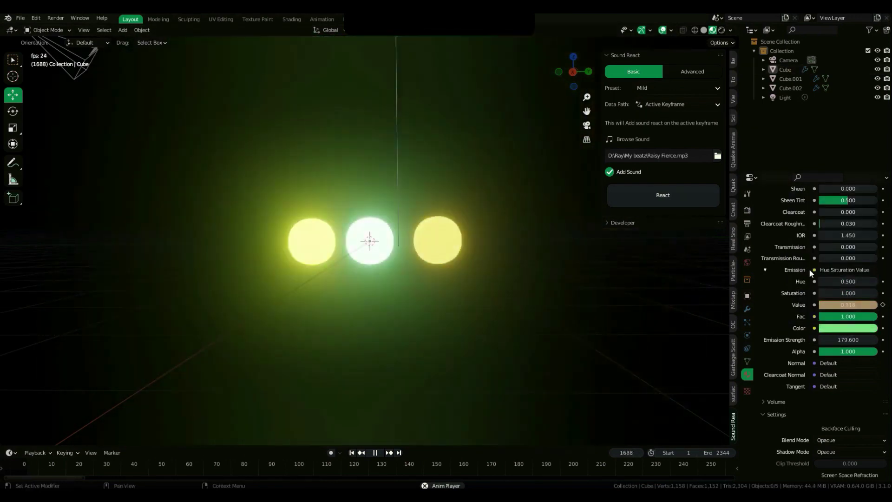
left_click(848, 327)
key("ctrl+z")
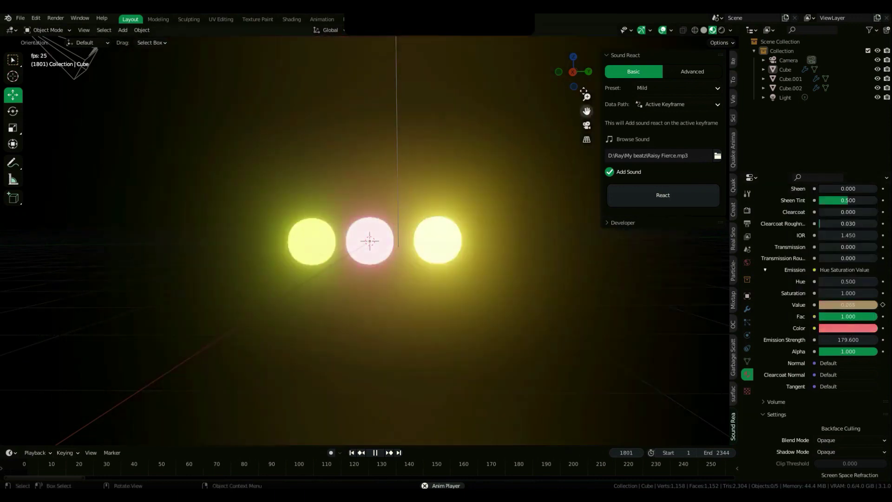
middle_click_drag(371, 279, 389, 297)
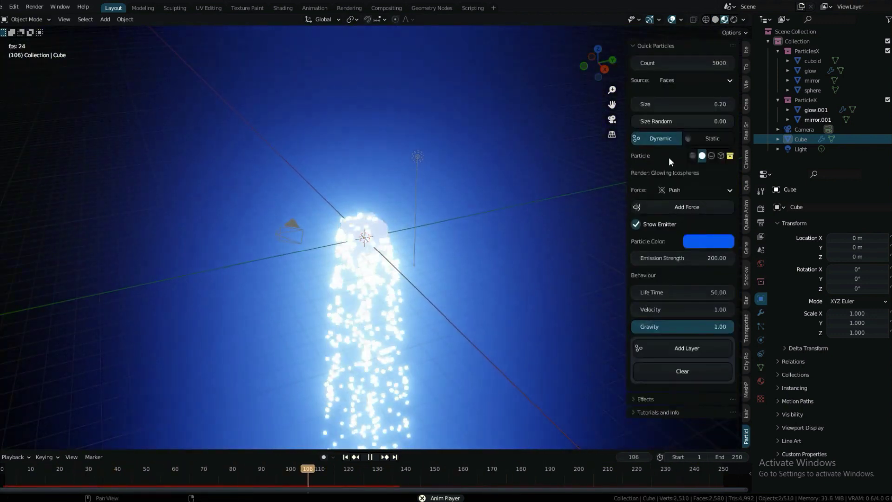
- Shrink the particles to size 0.02 and add a Turbulence force field beside the stream
left_click_drag(679, 104, 660, 104)
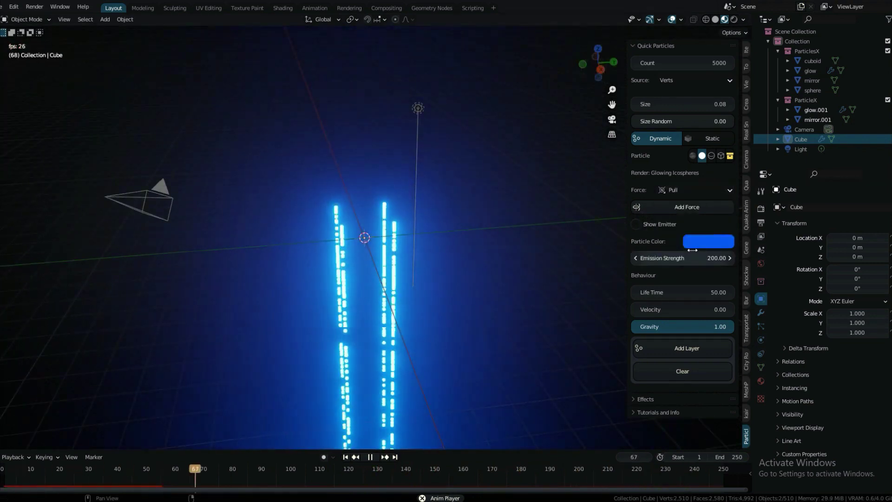
left_click(687, 207)
key("g")
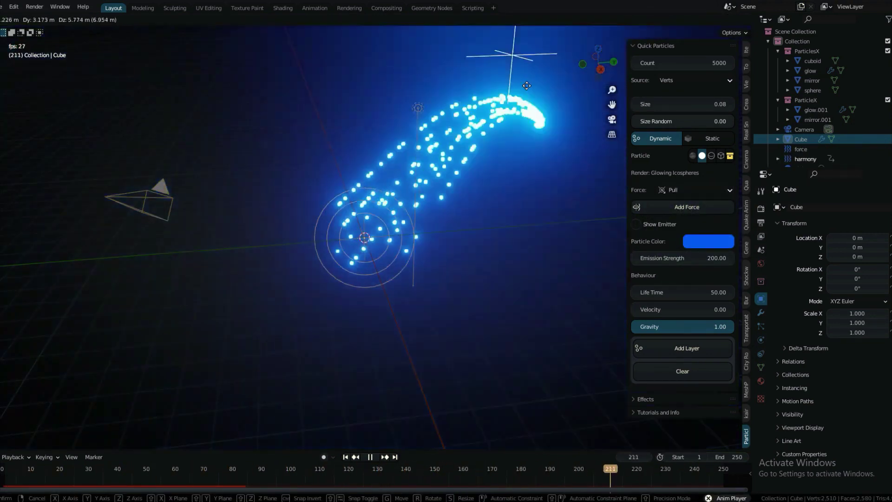
left_click(539, 191)
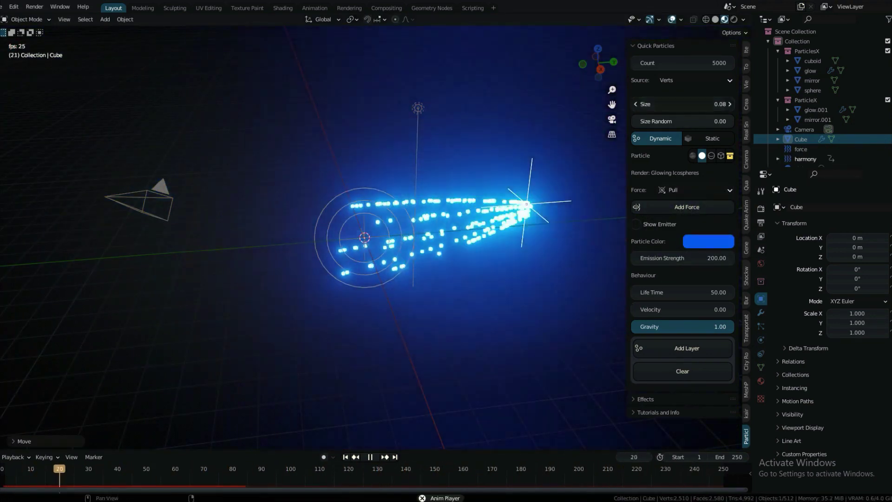
left_click_drag(679, 104, 675, 115)
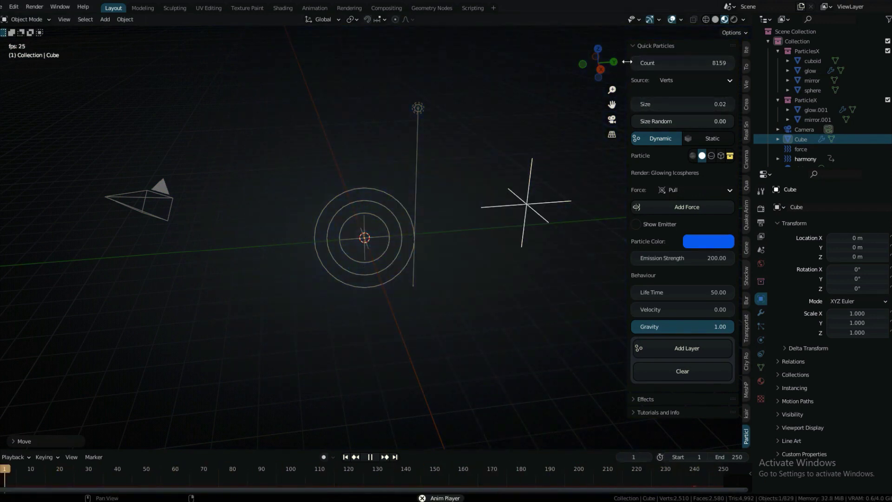
left_click(687, 213)
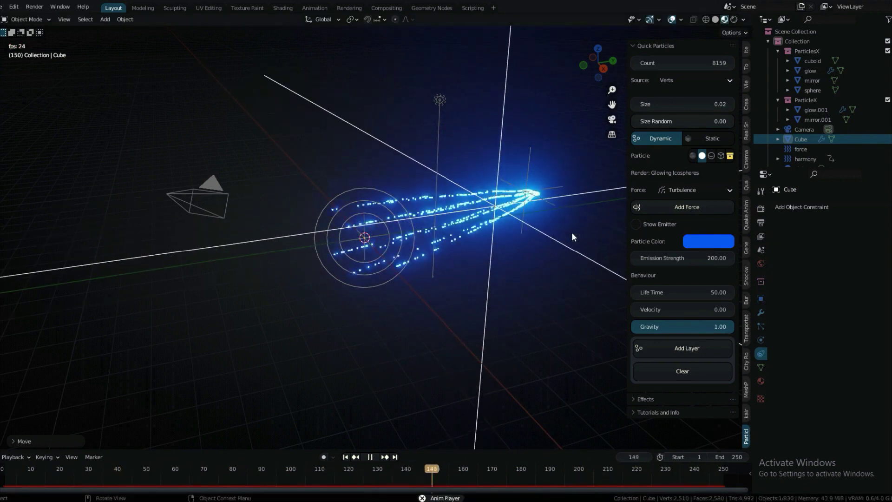
- Select the Turbulence force field and reposition it to reshape the particle stream
left_click(486, 290)
left_click(761, 311)
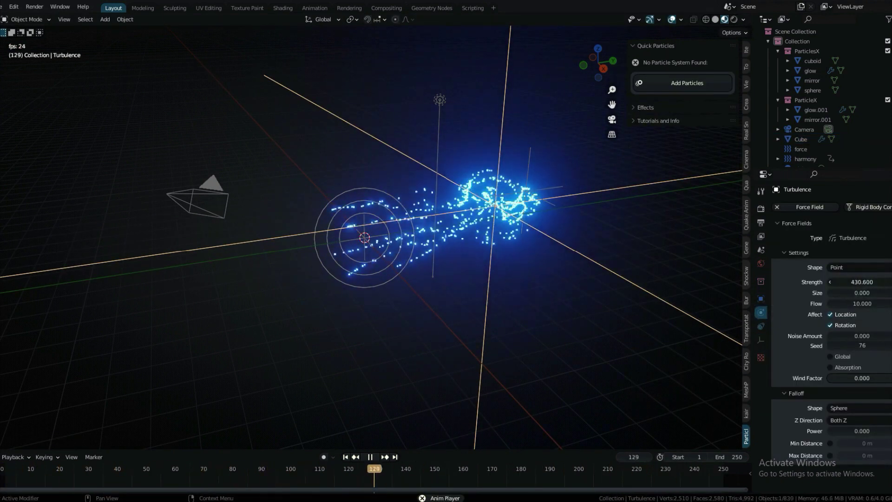
left_click_drag(598, 63, 581, 65)
key("g")
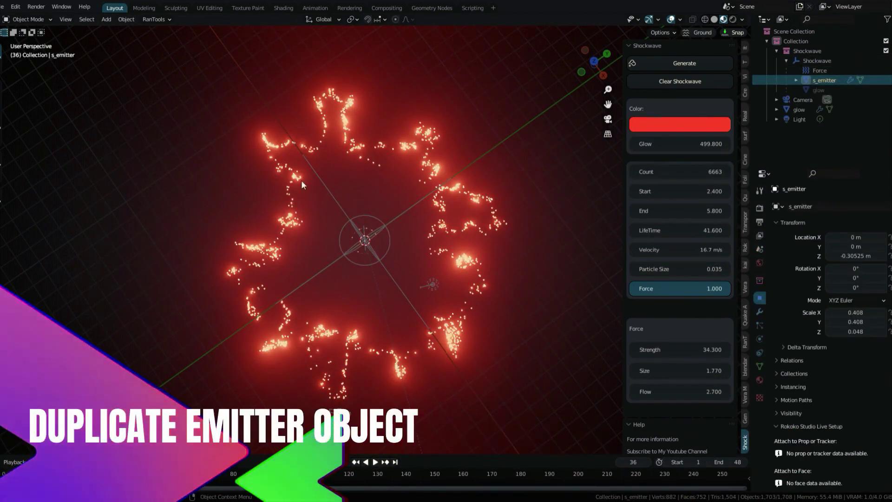
- Duplicate the shockwave emitter twice and replay the shockwave from the start
left_click(126, 19)
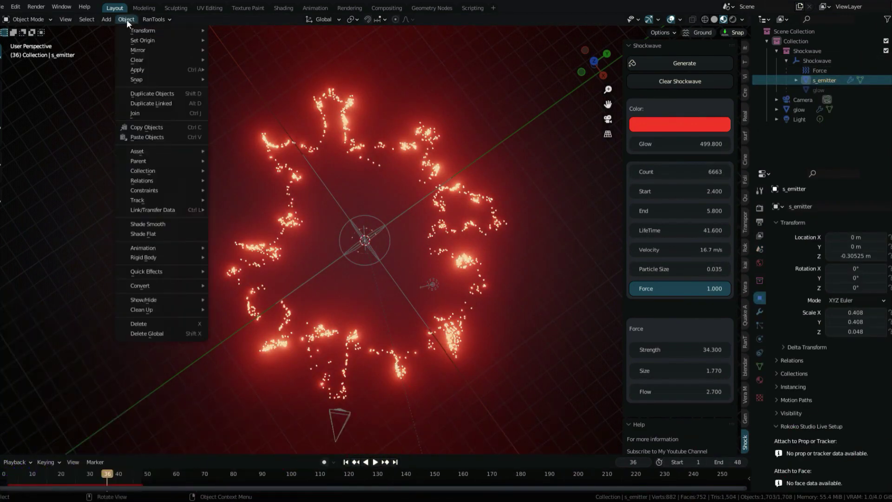
left_click(169, 95)
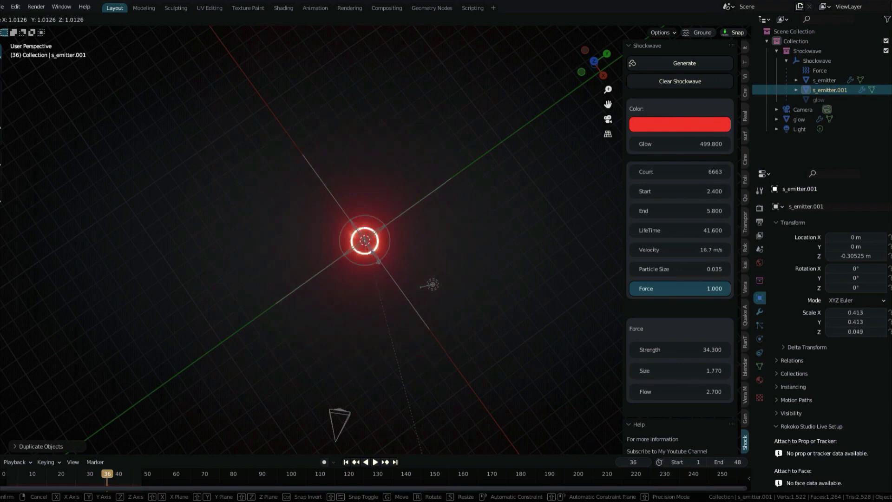
scroll(791, 347, "down", 2)
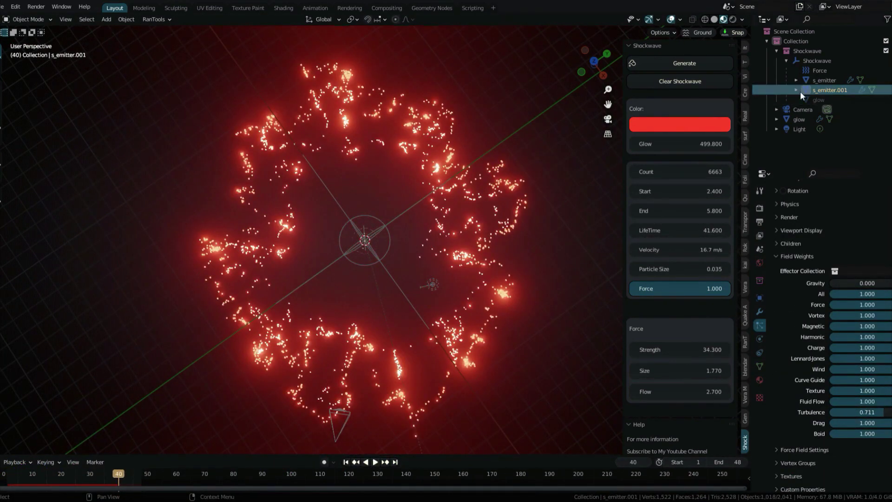
key("shift+d")
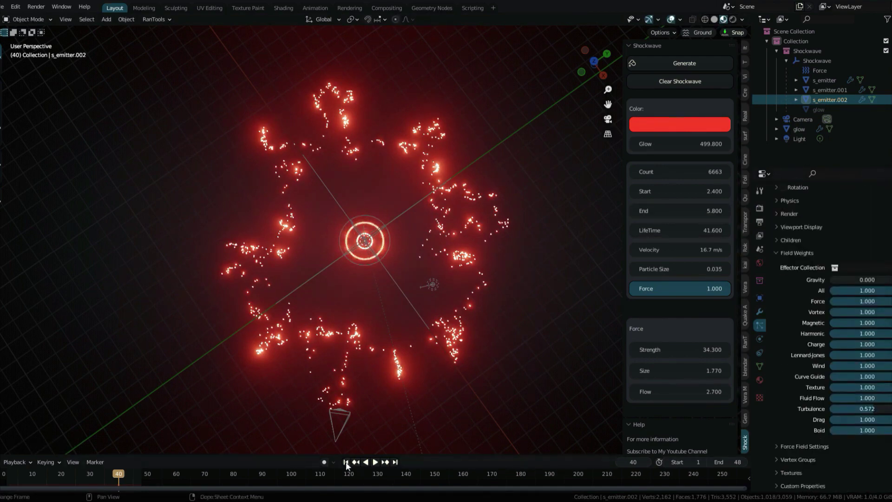
left_click(347, 463)
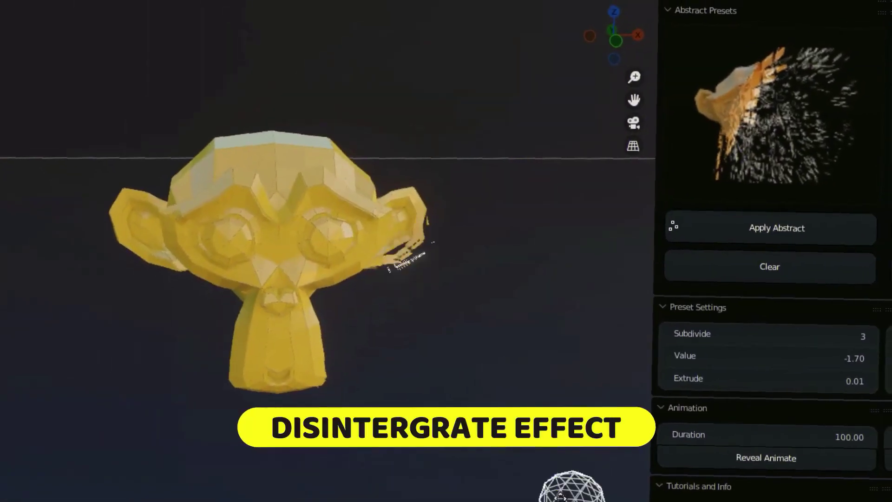
- Move the sphere over the monkey to disintegrate it, then set Height, Density and Noise negative
key("g")
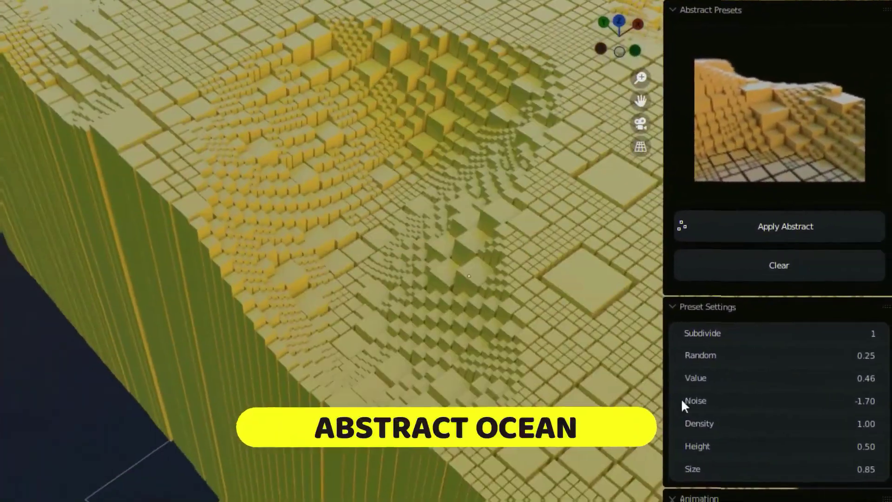
left_click(667, 441)
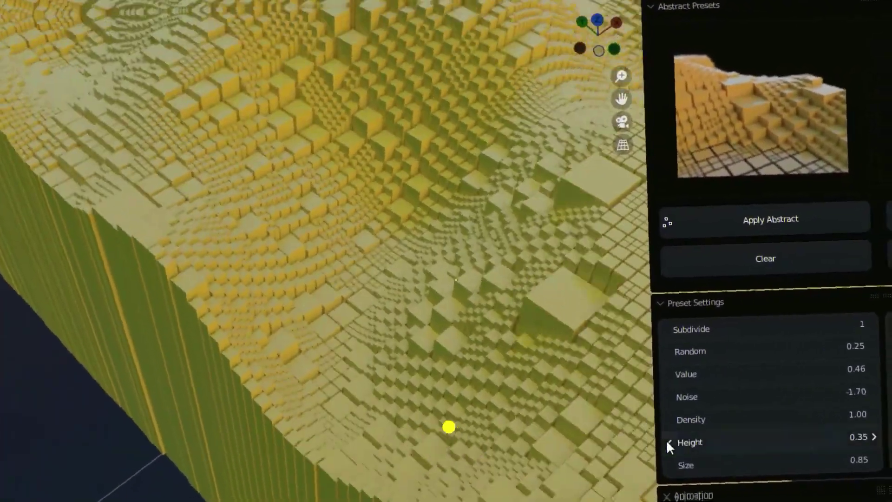
left_click(670, 444)
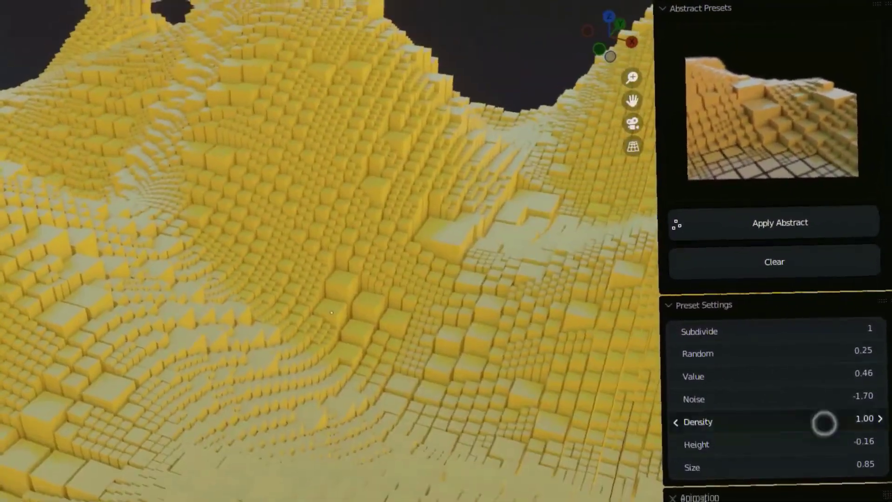
mouse_move(824, 423)
left_mouse_down()
mouse_move(790, 423)
mouse_move(783, 403)
mouse_move(818, 378)
mouse_move(762, 355)
left_mouse_up()
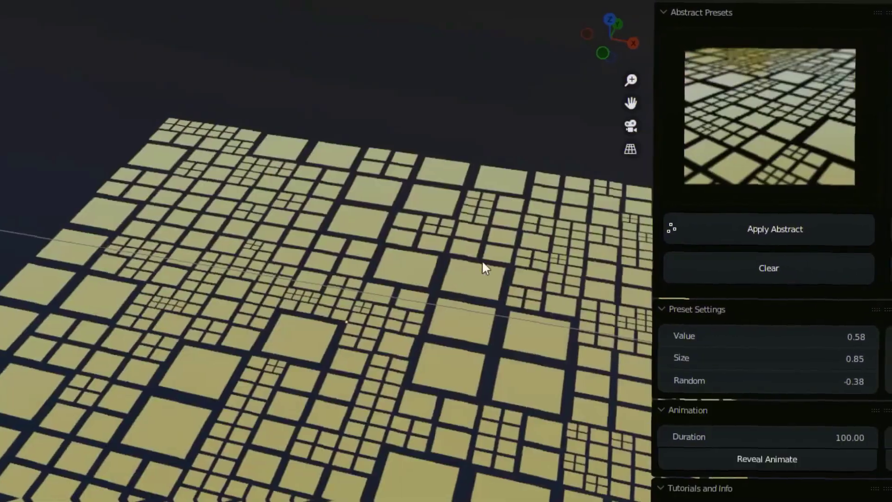
- Try one gallery preset, then apply the City preset and view the new blocks up close
left_click_drag(610, 35, 618, 37)
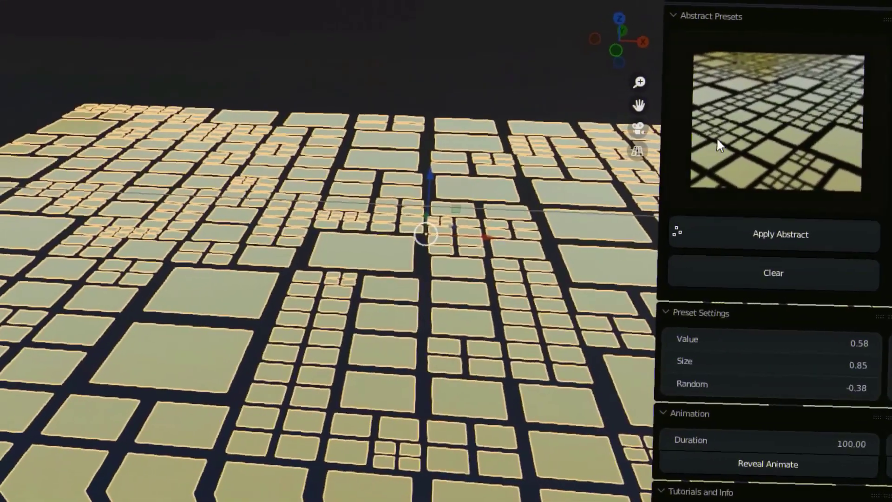
left_click(723, 135)
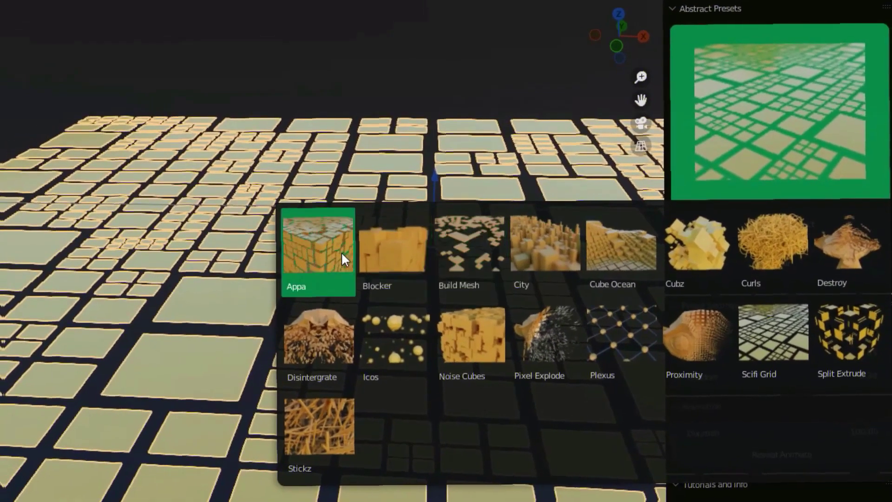
left_click(341, 252)
left_click(744, 226)
left_click(789, 120)
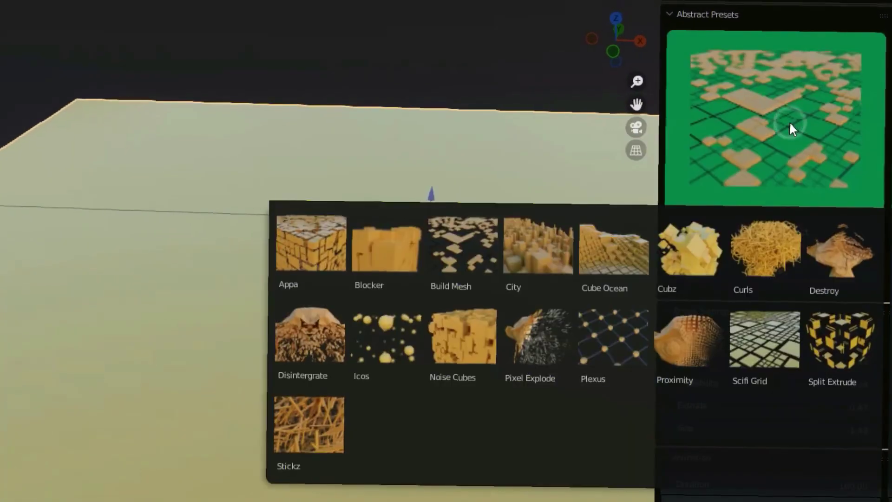
left_click(574, 262)
left_click(776, 227)
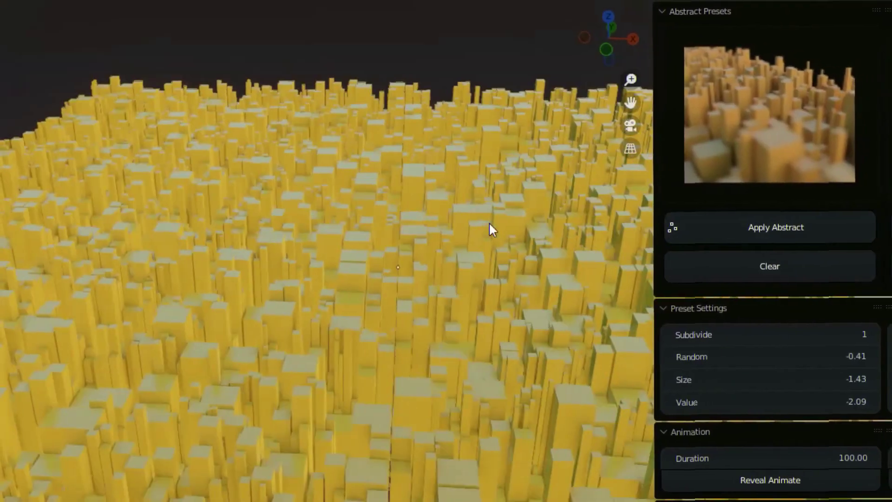
left_click_drag(614, 35, 630, 37)
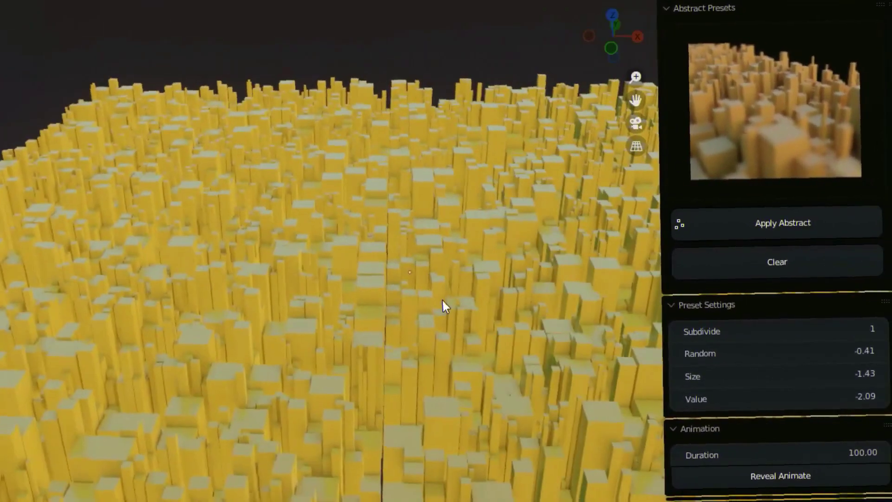
middle_click_drag(442, 300, 566, 293)
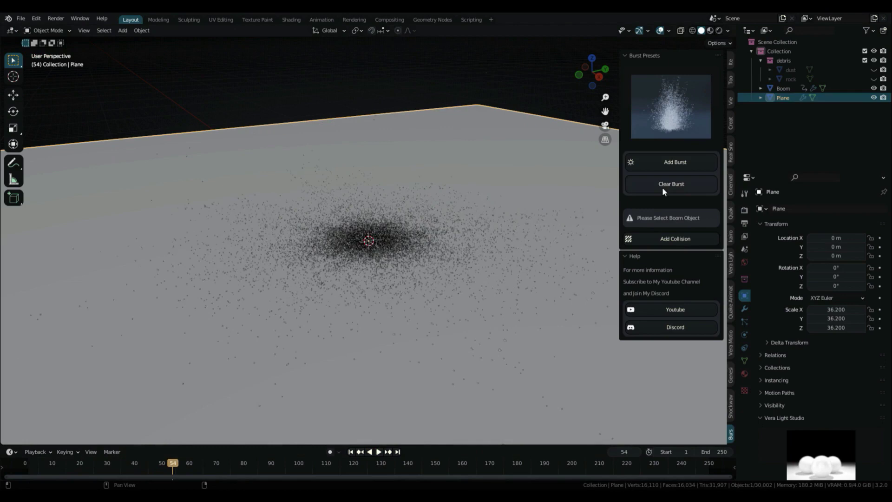
- Clear the old burst, add a dome burst, then switch to the splash burst preset
left_click(663, 188)
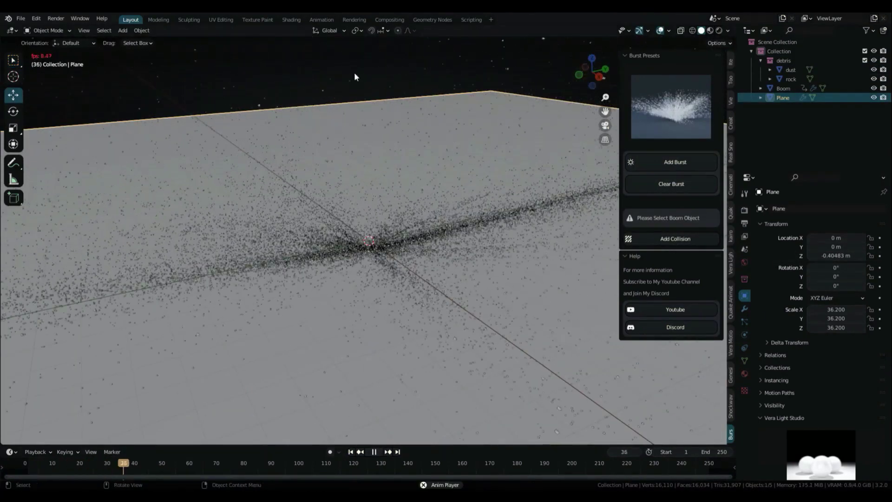
left_click(351, 452)
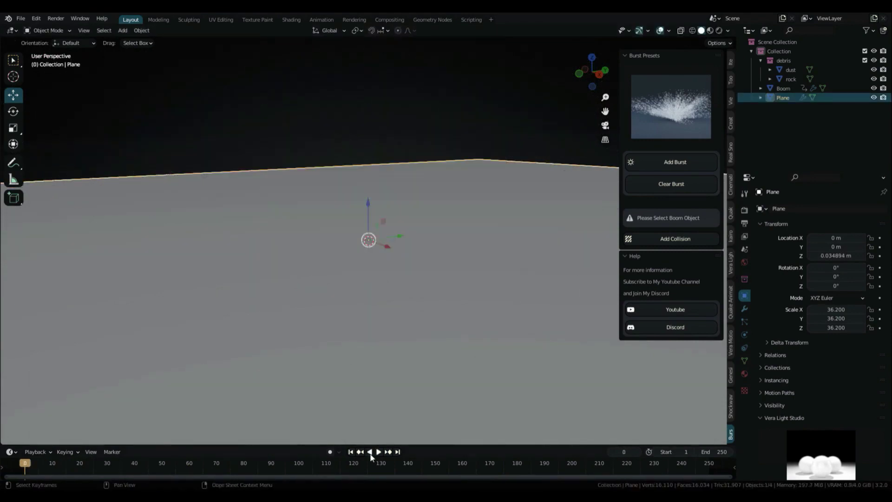
left_click(671, 106)
left_click(611, 173)
left_click(657, 183)
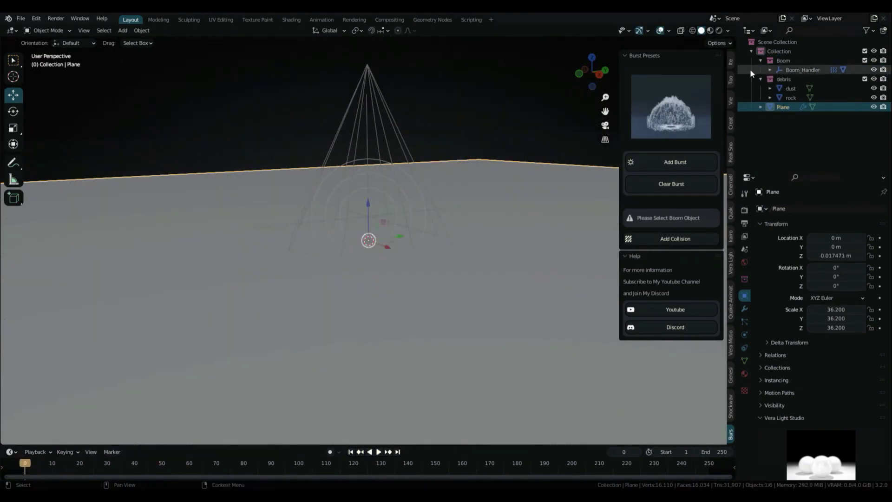
left_click(671, 106)
left_click(595, 186)
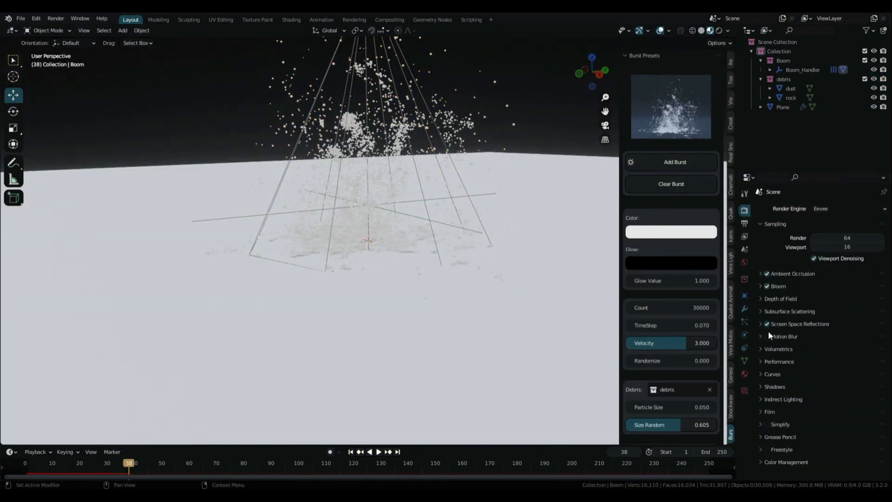
left_click_drag(592, 72, 597, 81)
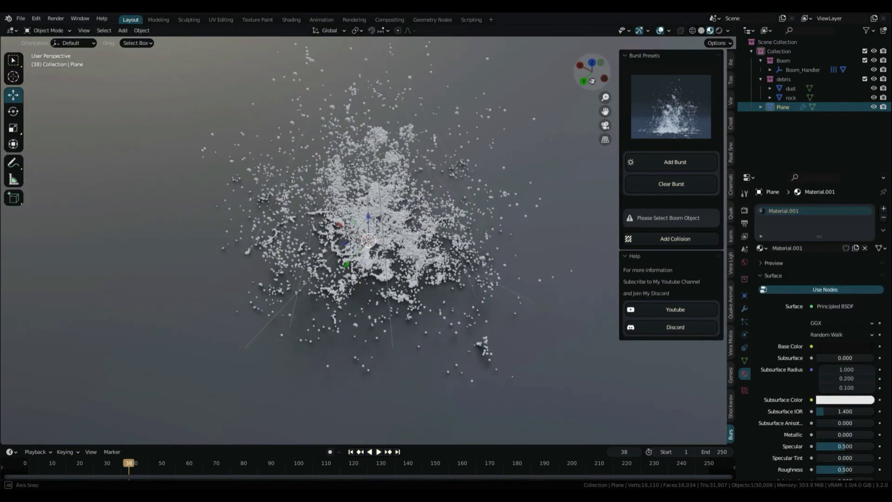